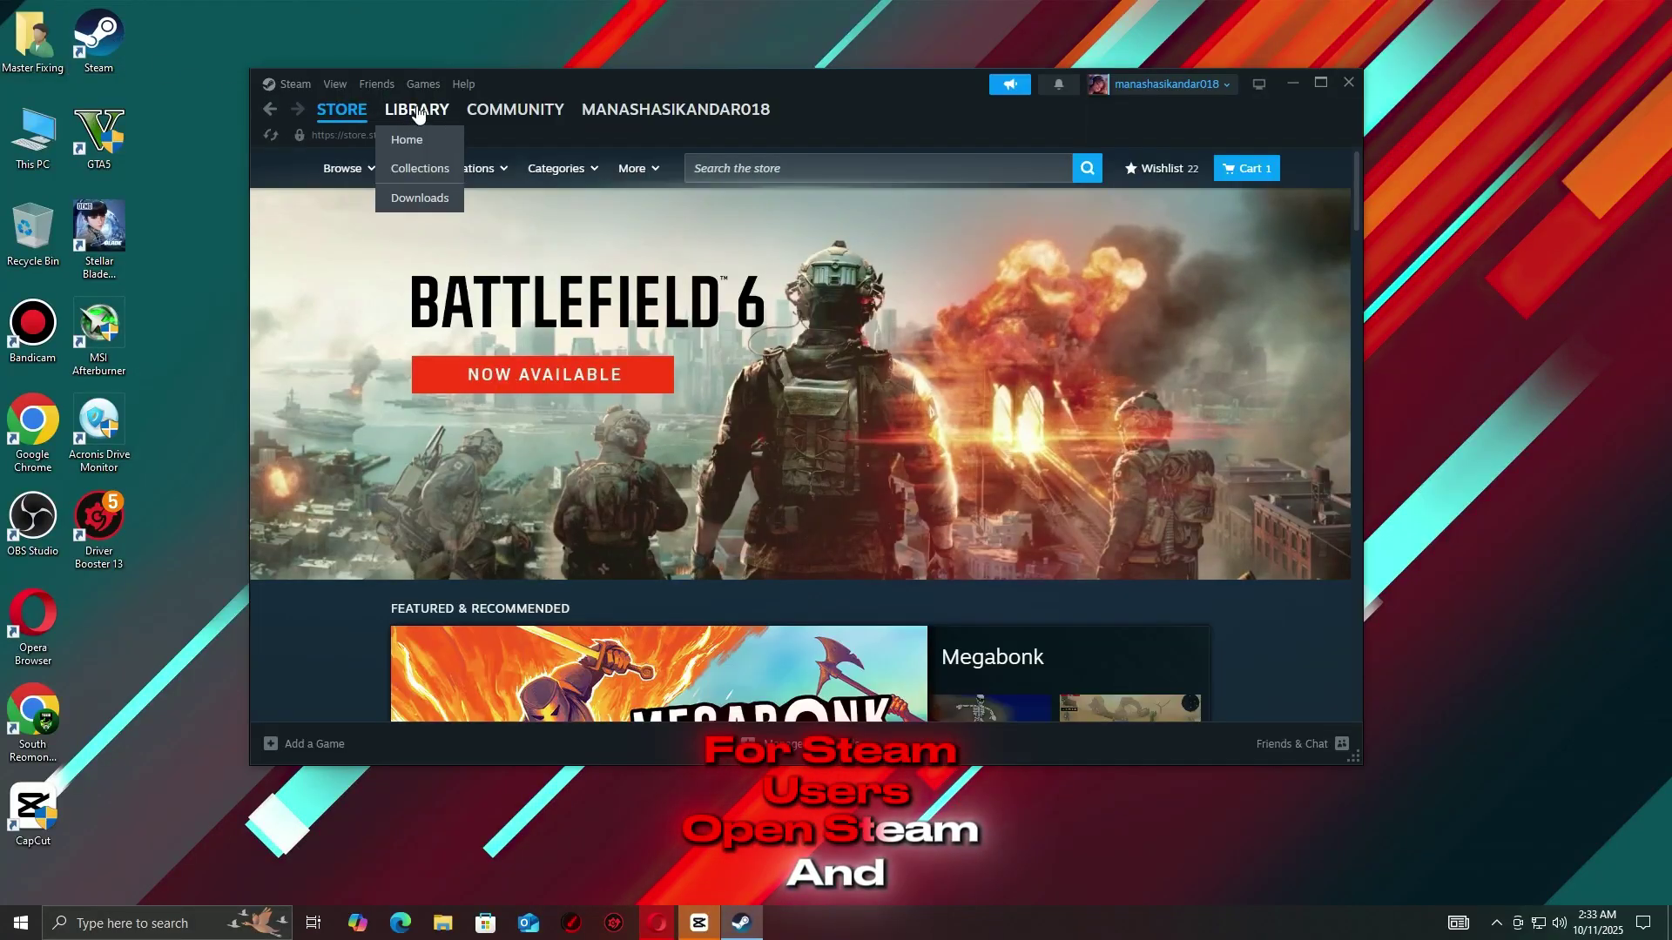
# Browse the Stellar Blade Demo's local files from the Steam library.
pyautogui.click(416, 109)
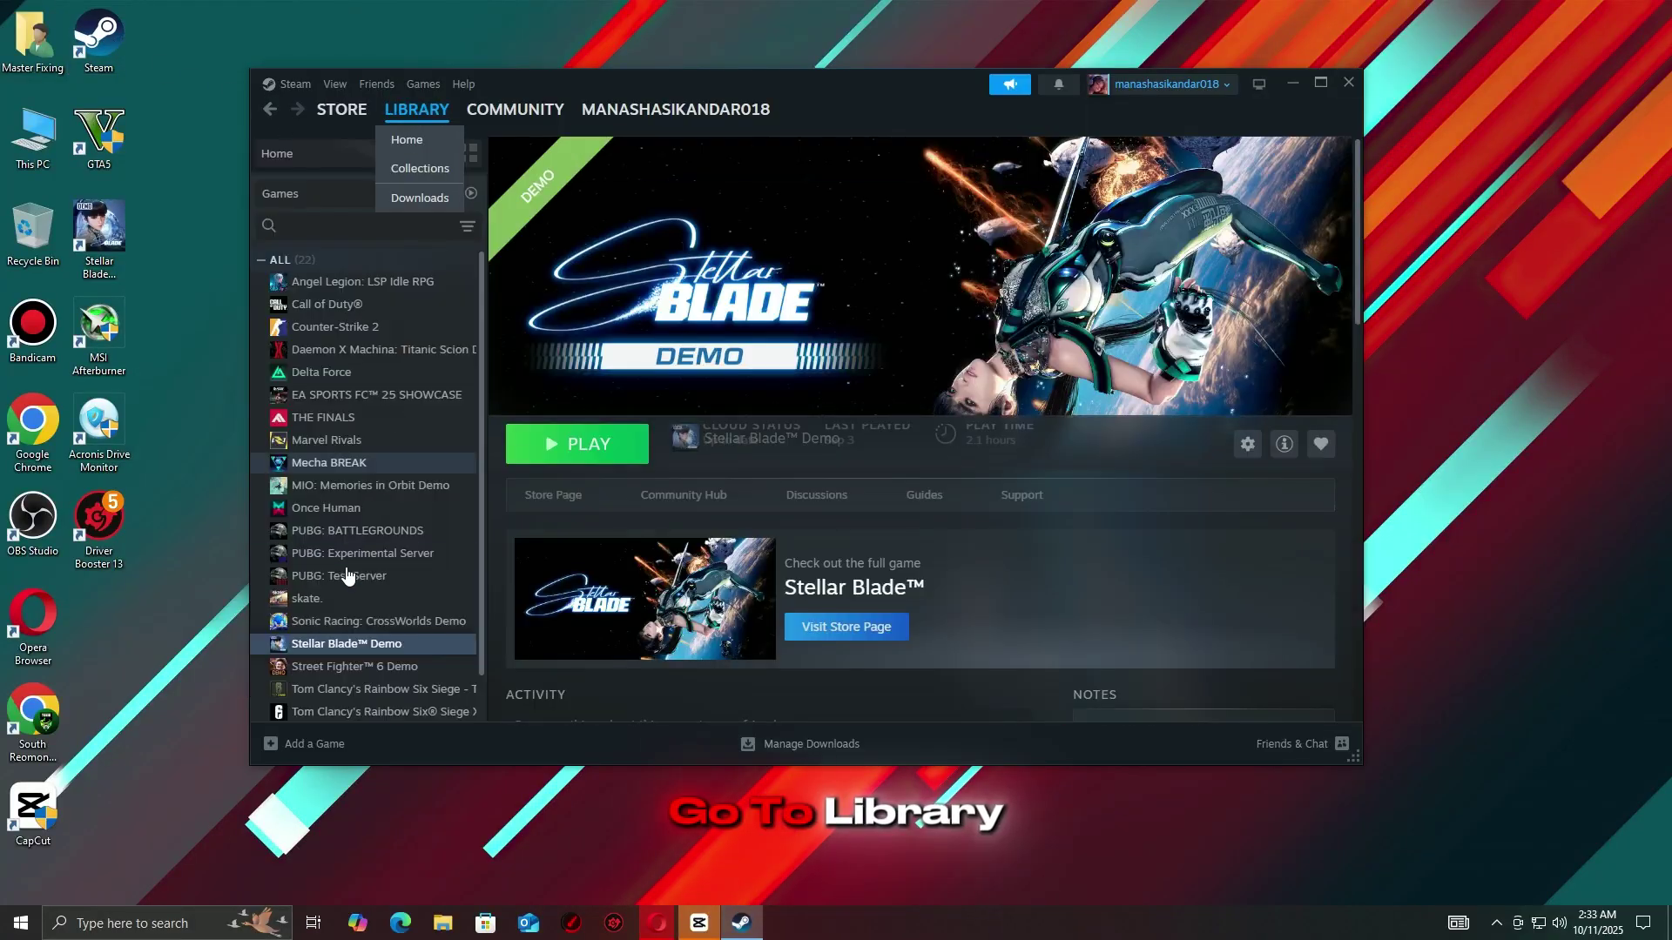
pyautogui.rightClick(319, 642)
pyautogui.moveTo(392, 605)
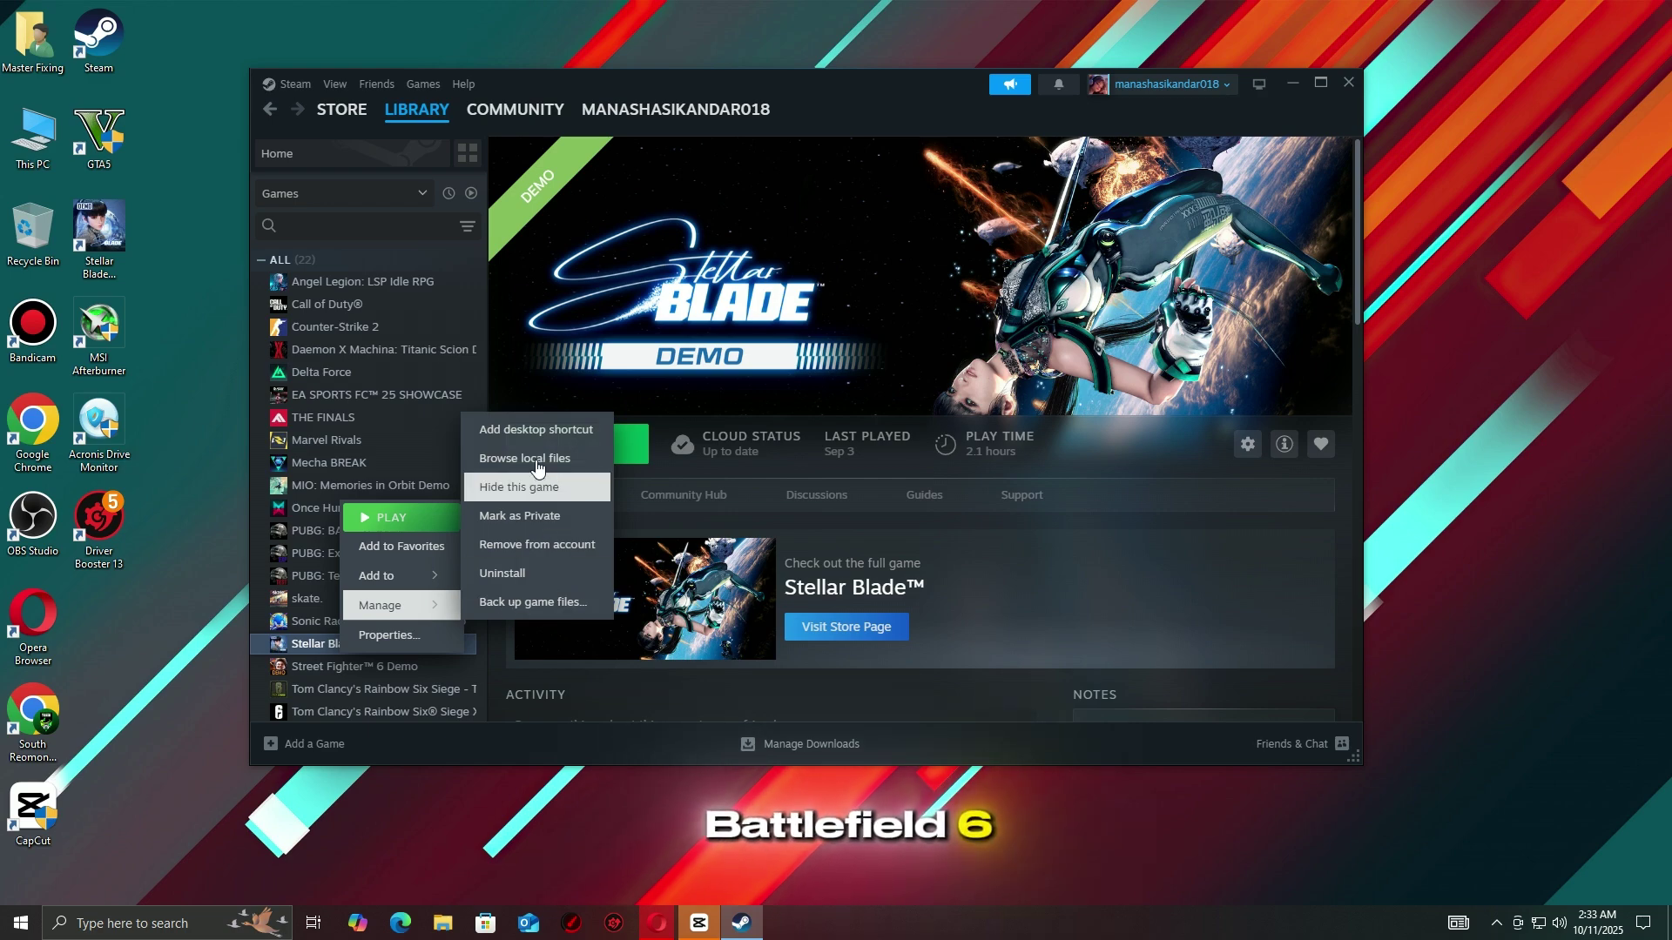
pyautogui.click(535, 465)
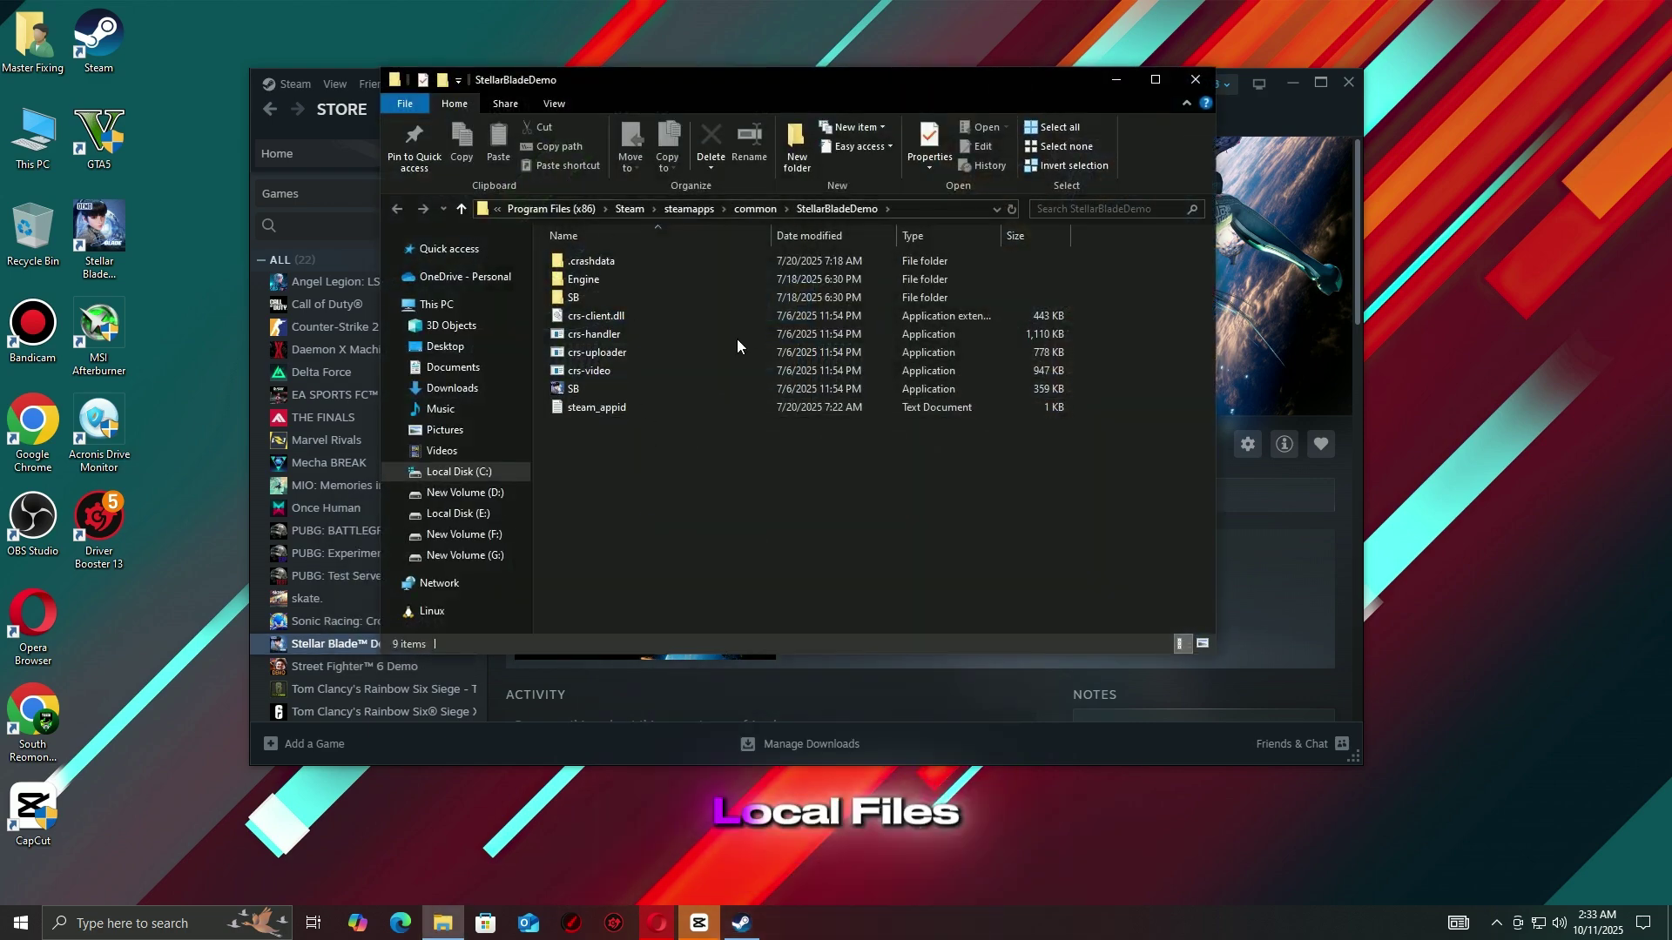
# Set SB.exe to run as administrator in its Compatibility properties.
pyautogui.rightClick(583, 387)
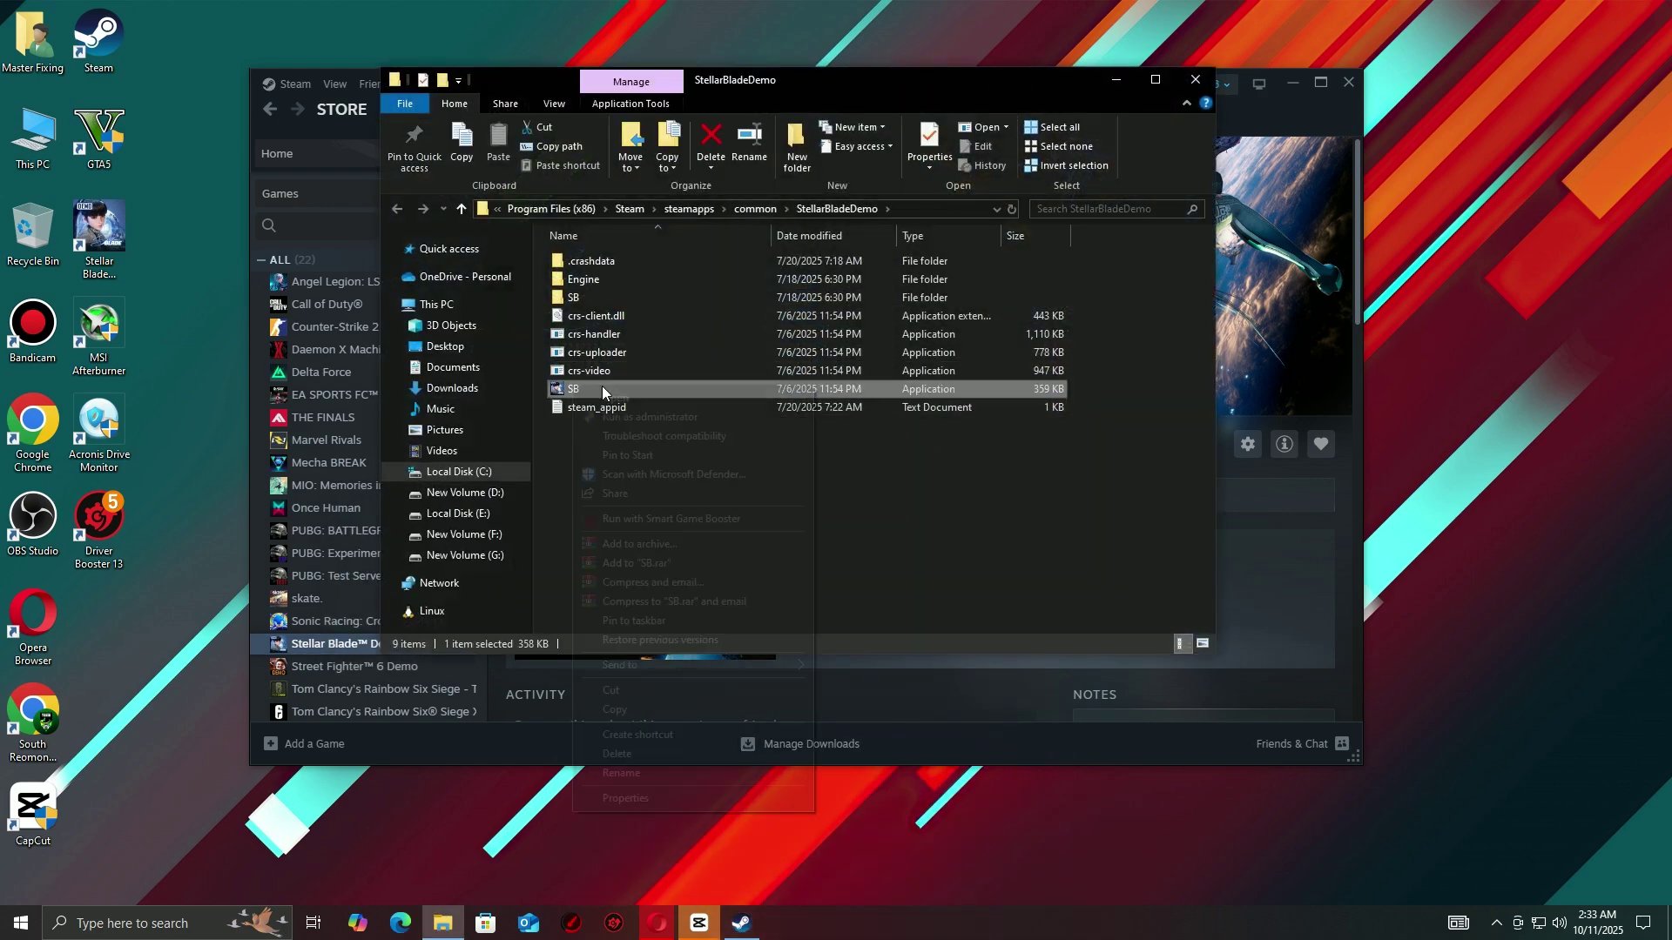
pyautogui.click(637, 799)
pyautogui.click(658, 428)
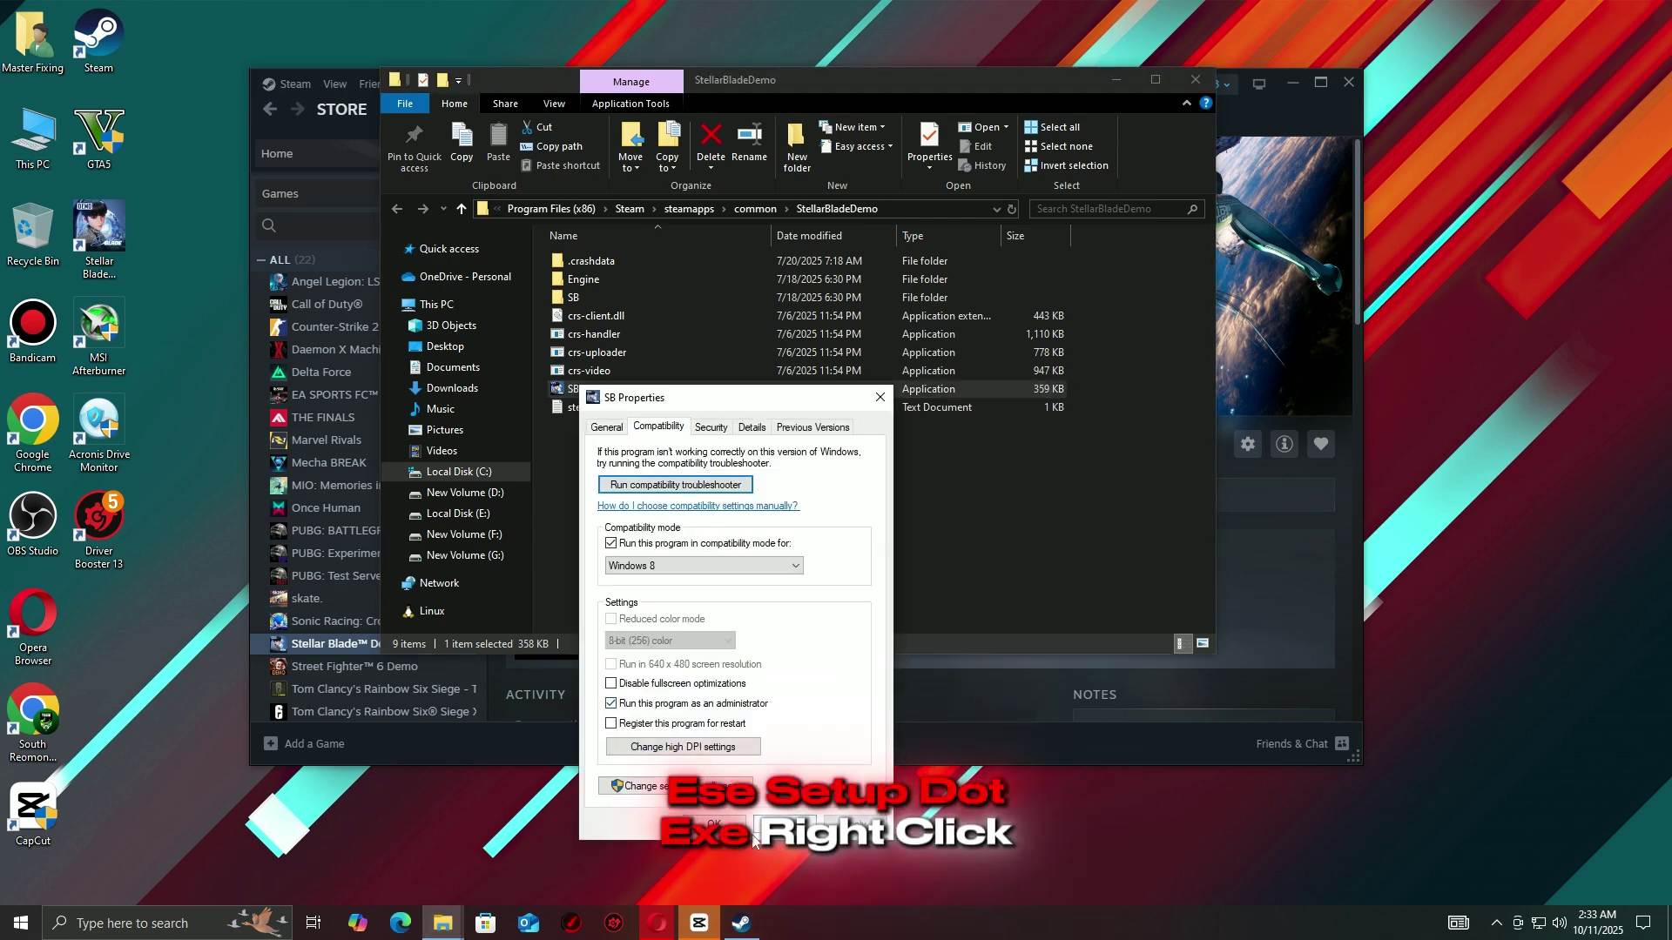
pyautogui.click(713, 826)
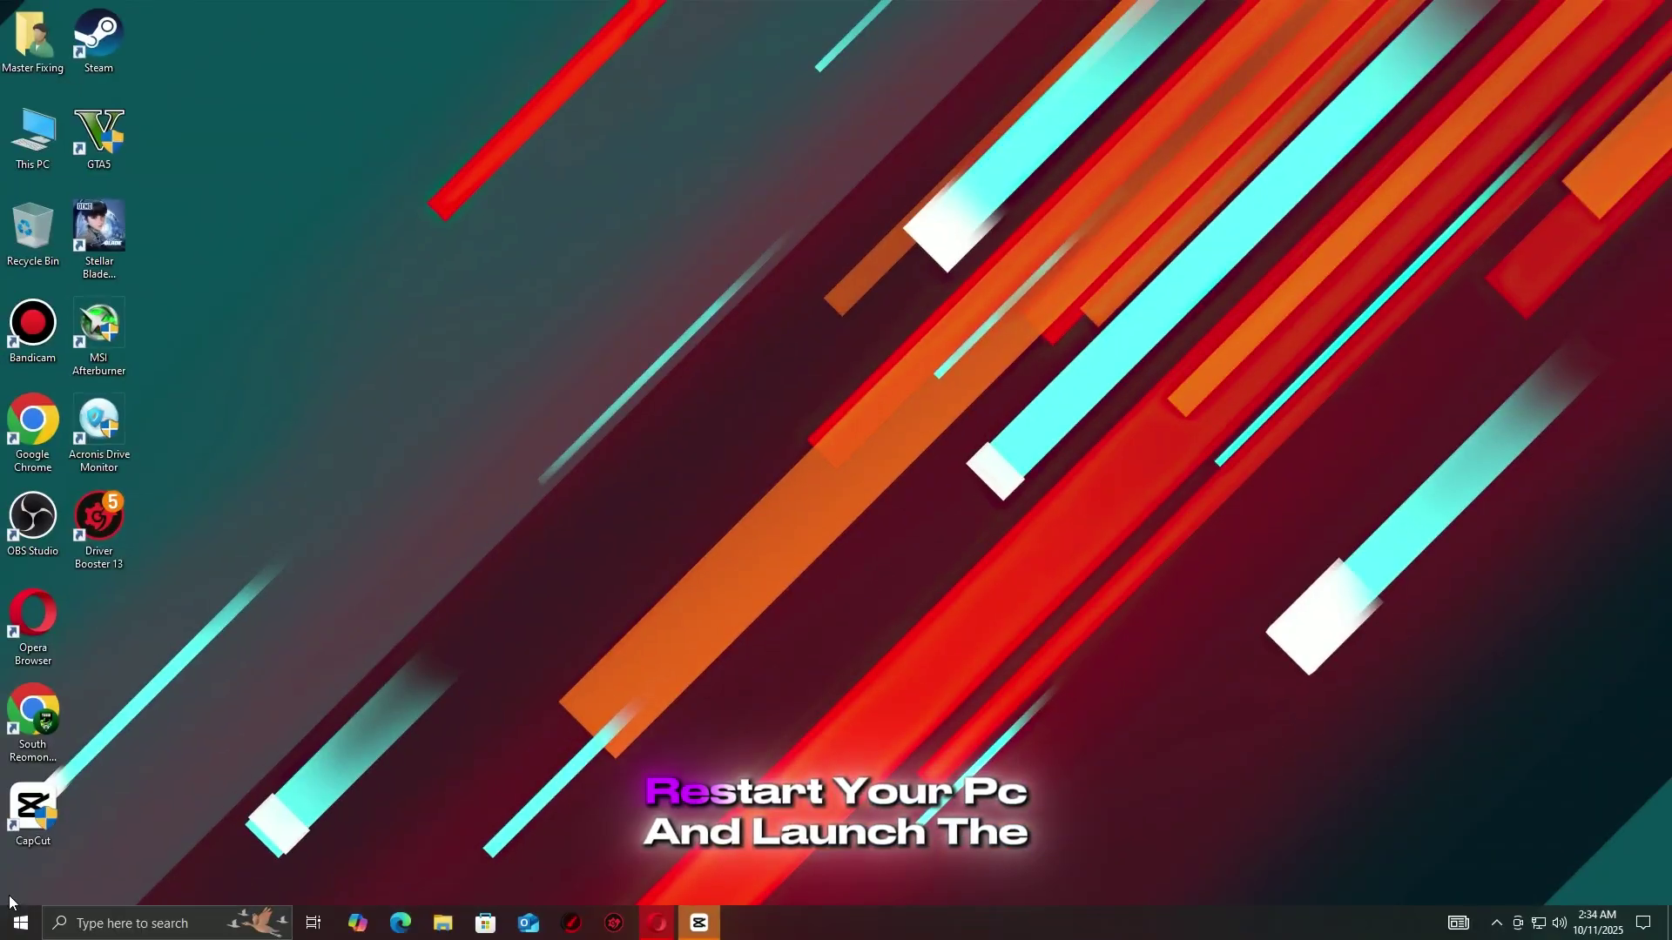
# Choose Restart from the Start menu's power options.
pyautogui.click(20, 922)
pyautogui.click(21, 885)
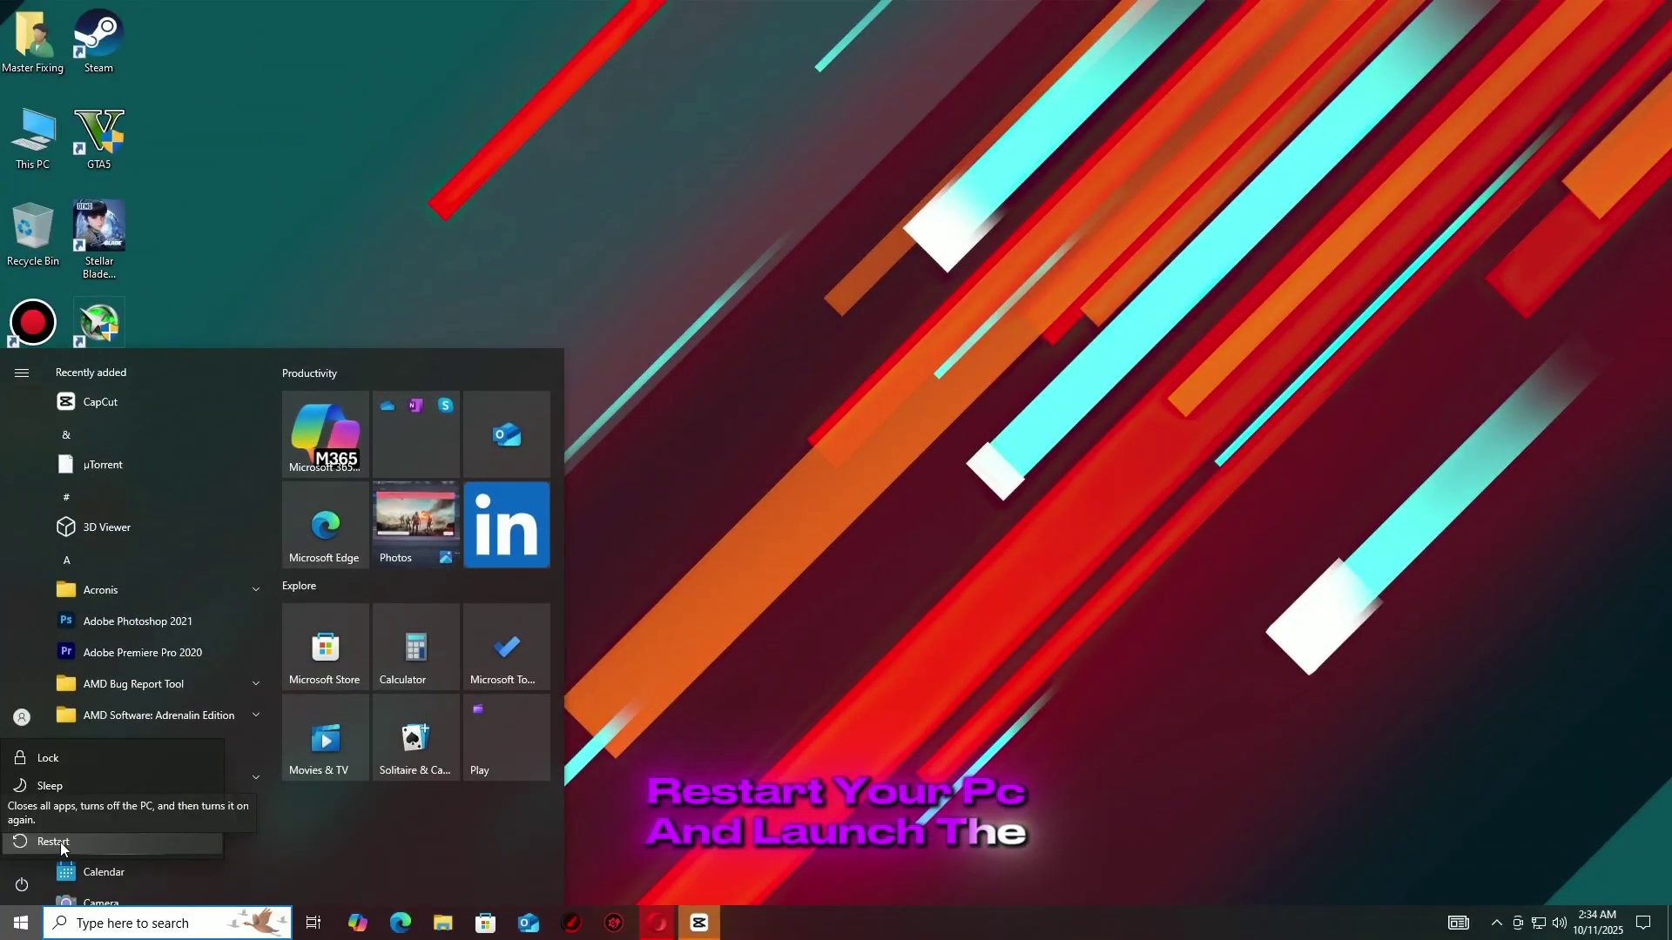
pyautogui.click(60, 842)
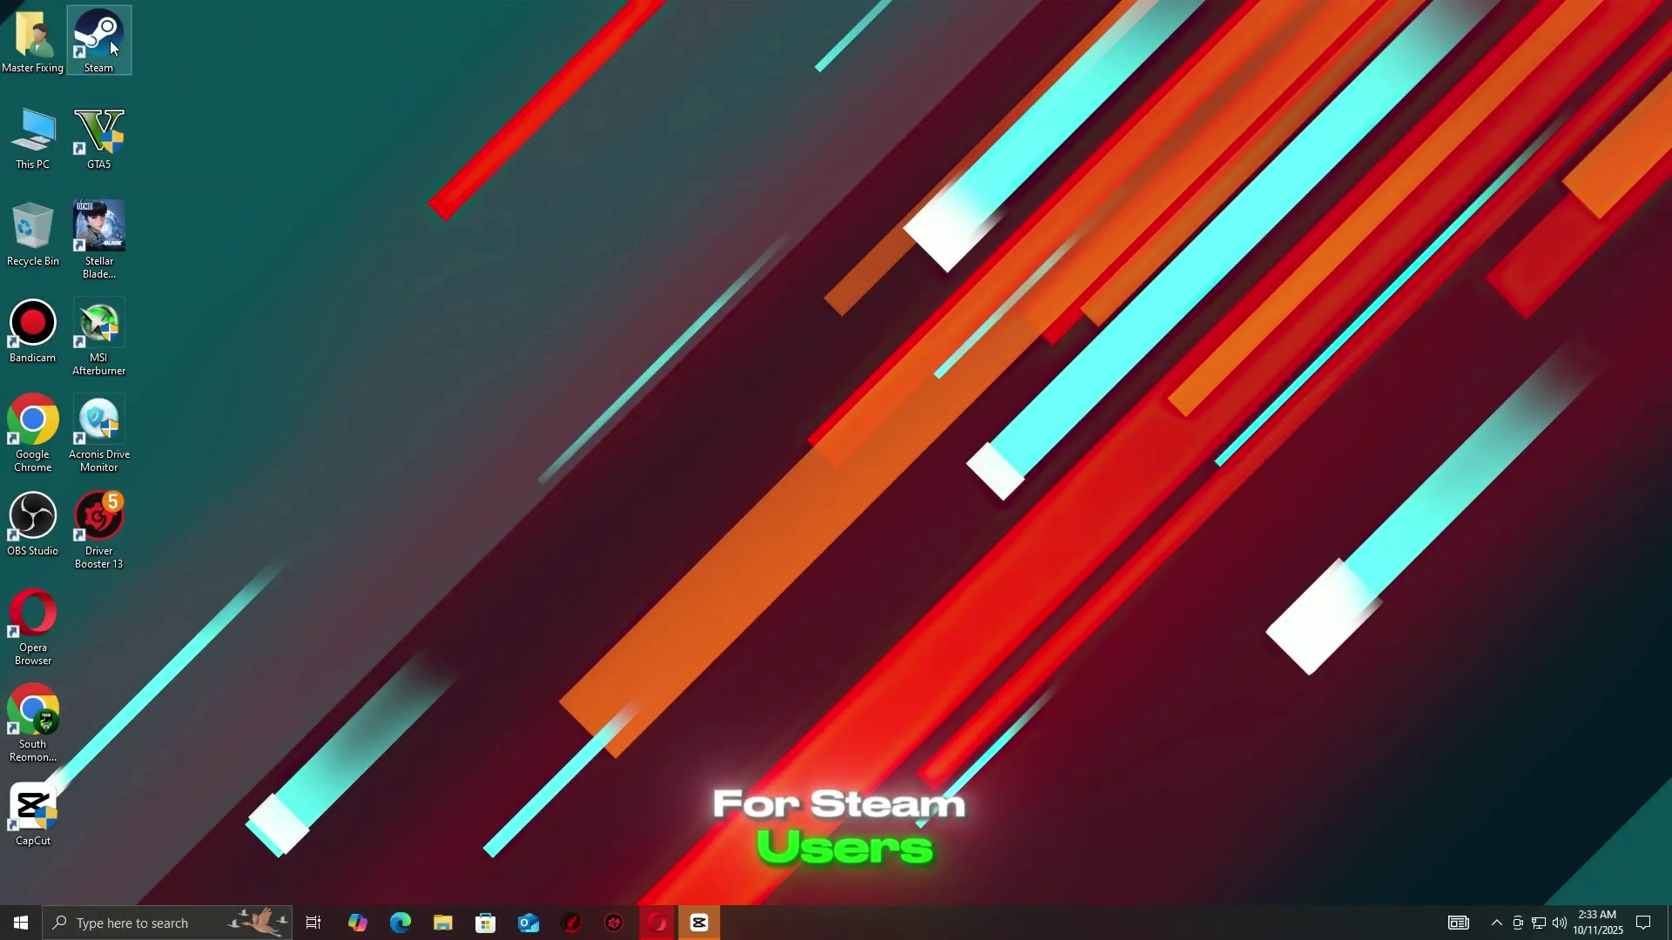
# Relaunch Steam and show the Stellar Blade Demo's Installed Files properties.
pyautogui.doubleClick(104, 41)
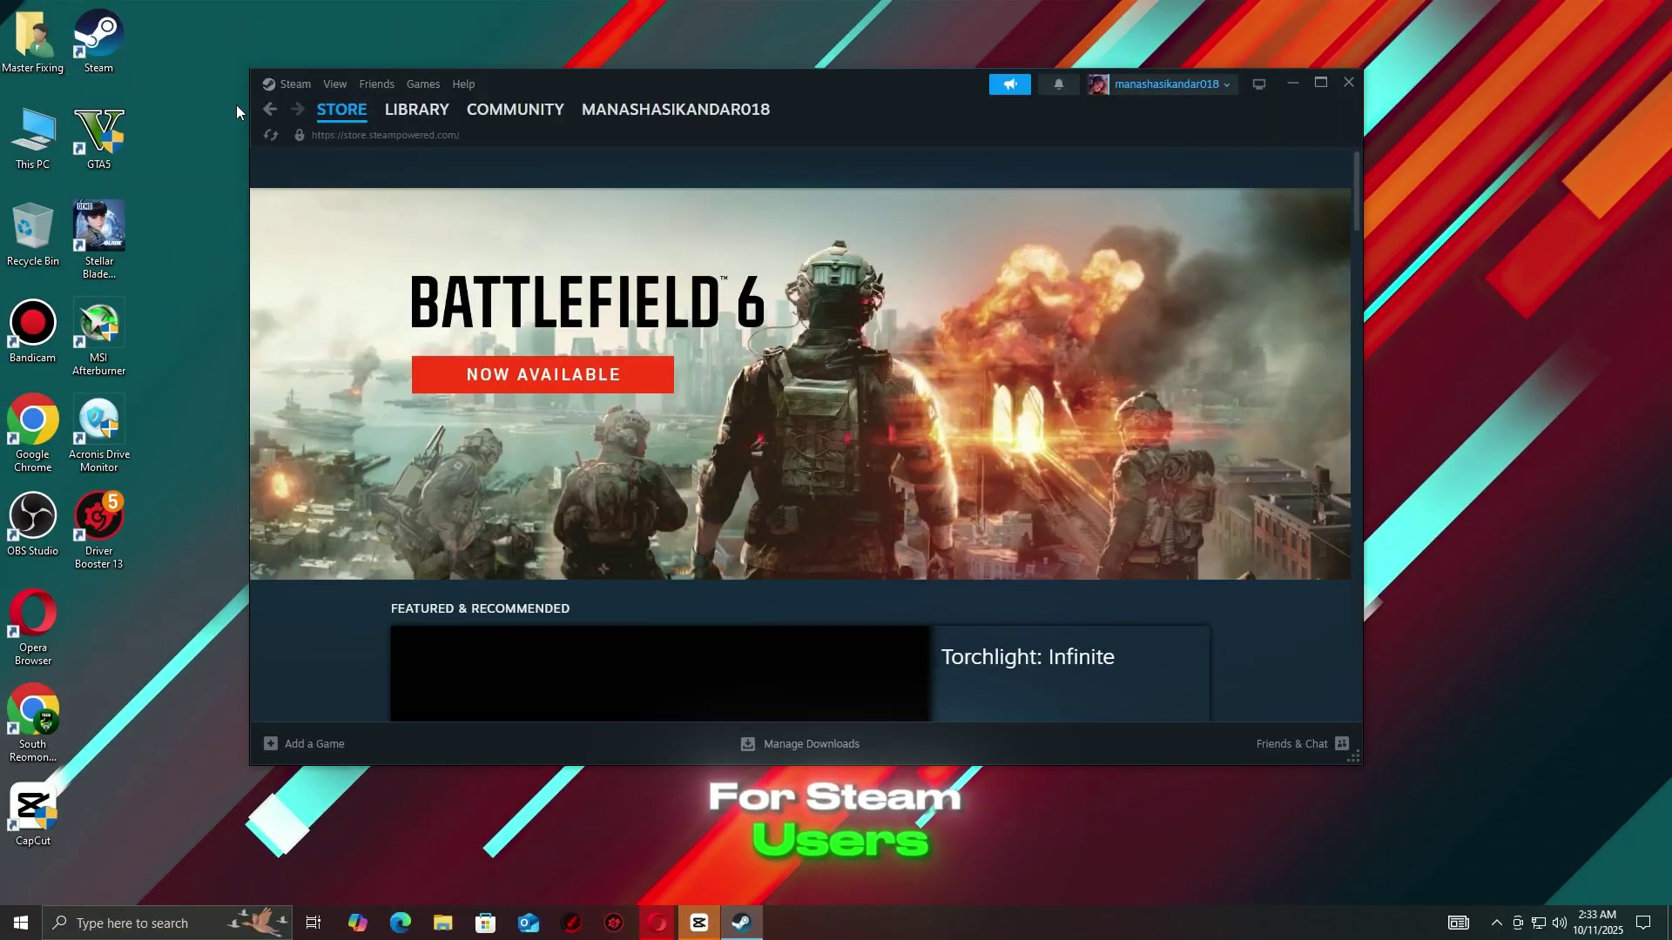
pyautogui.click(417, 109)
pyautogui.rightClick(315, 648)
pyautogui.moveTo(355, 603)
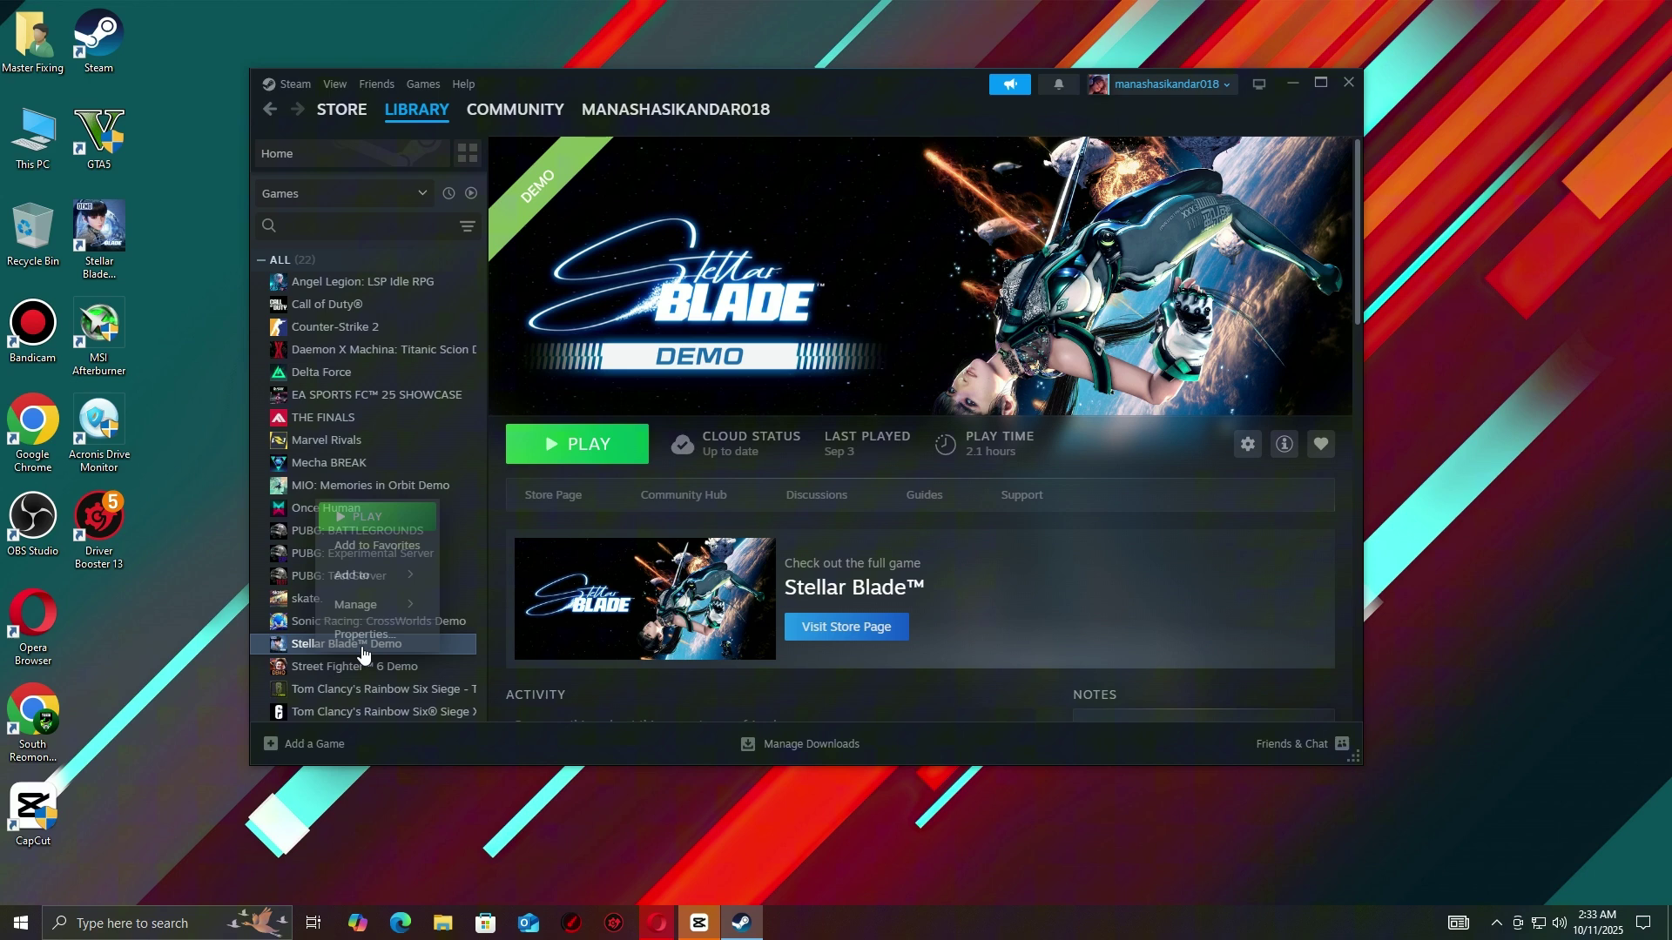
pyautogui.click(361, 635)
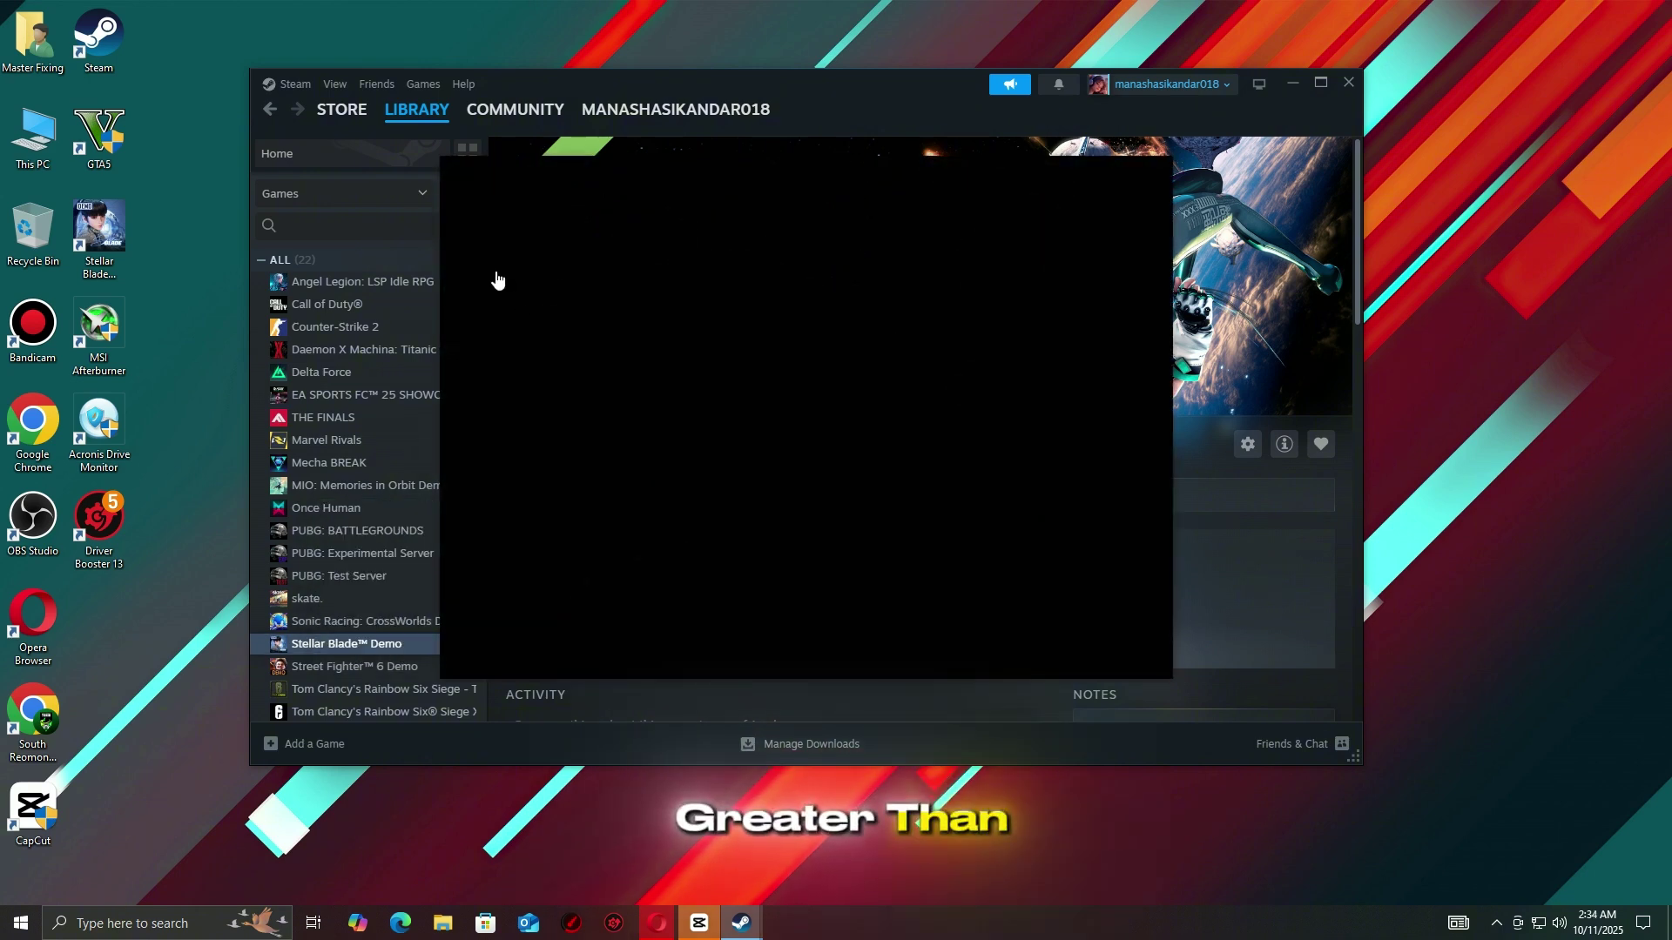
pyautogui.click(576, 324)
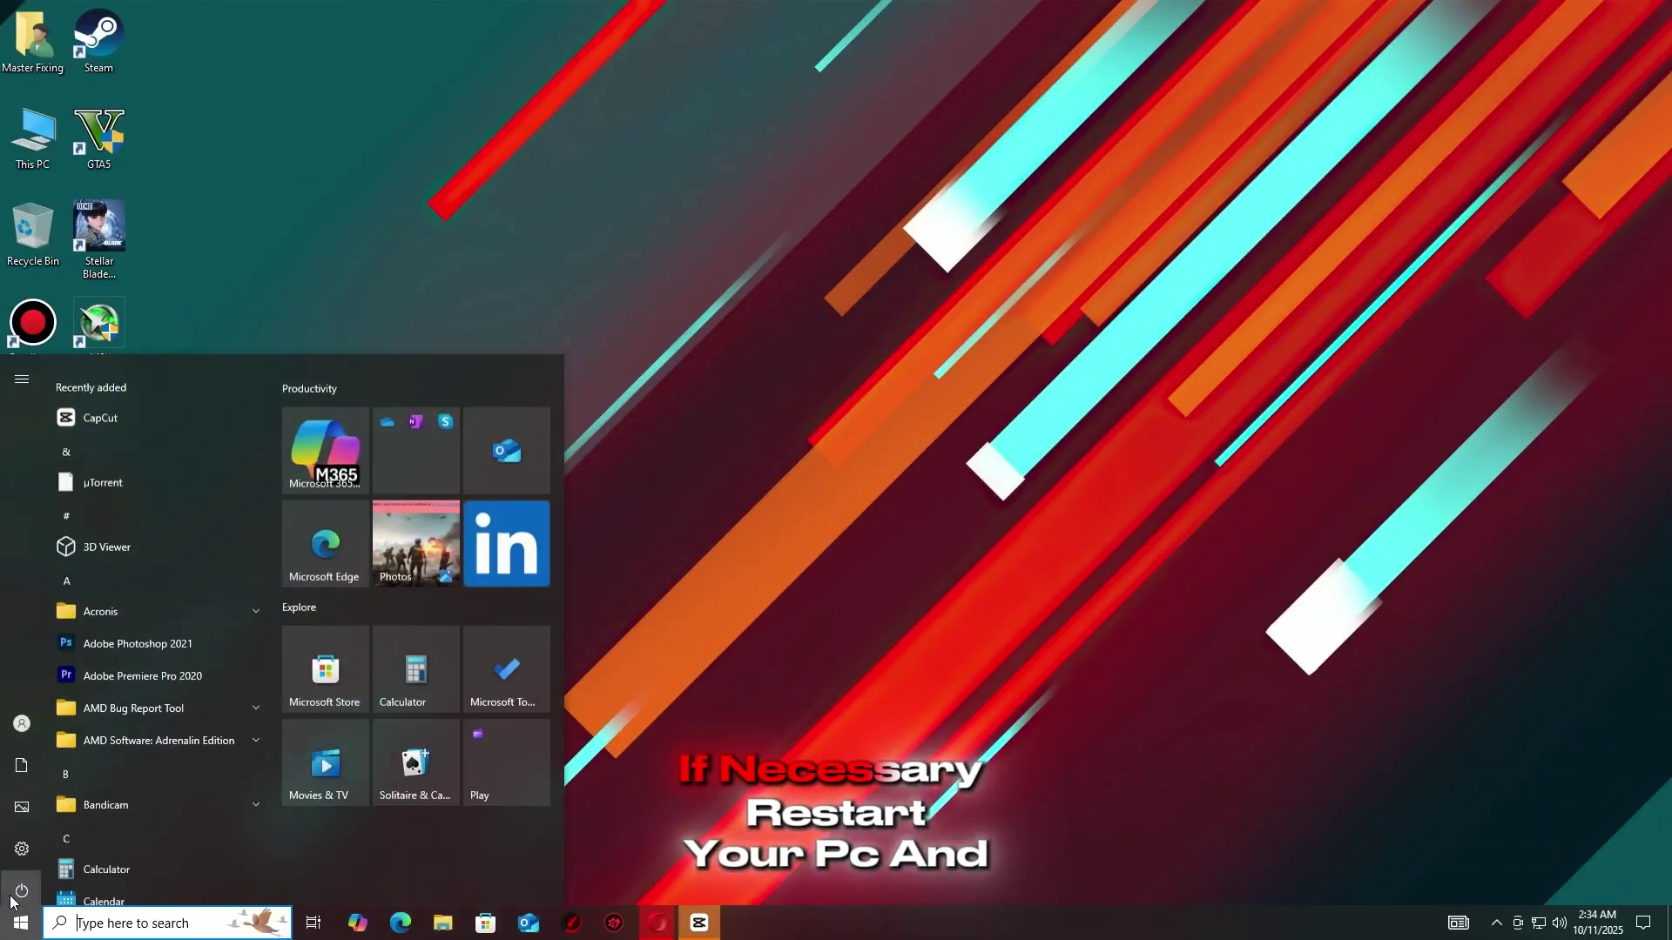
# Show the Start menu's power options to restart the PC.
pyautogui.click(21, 884)
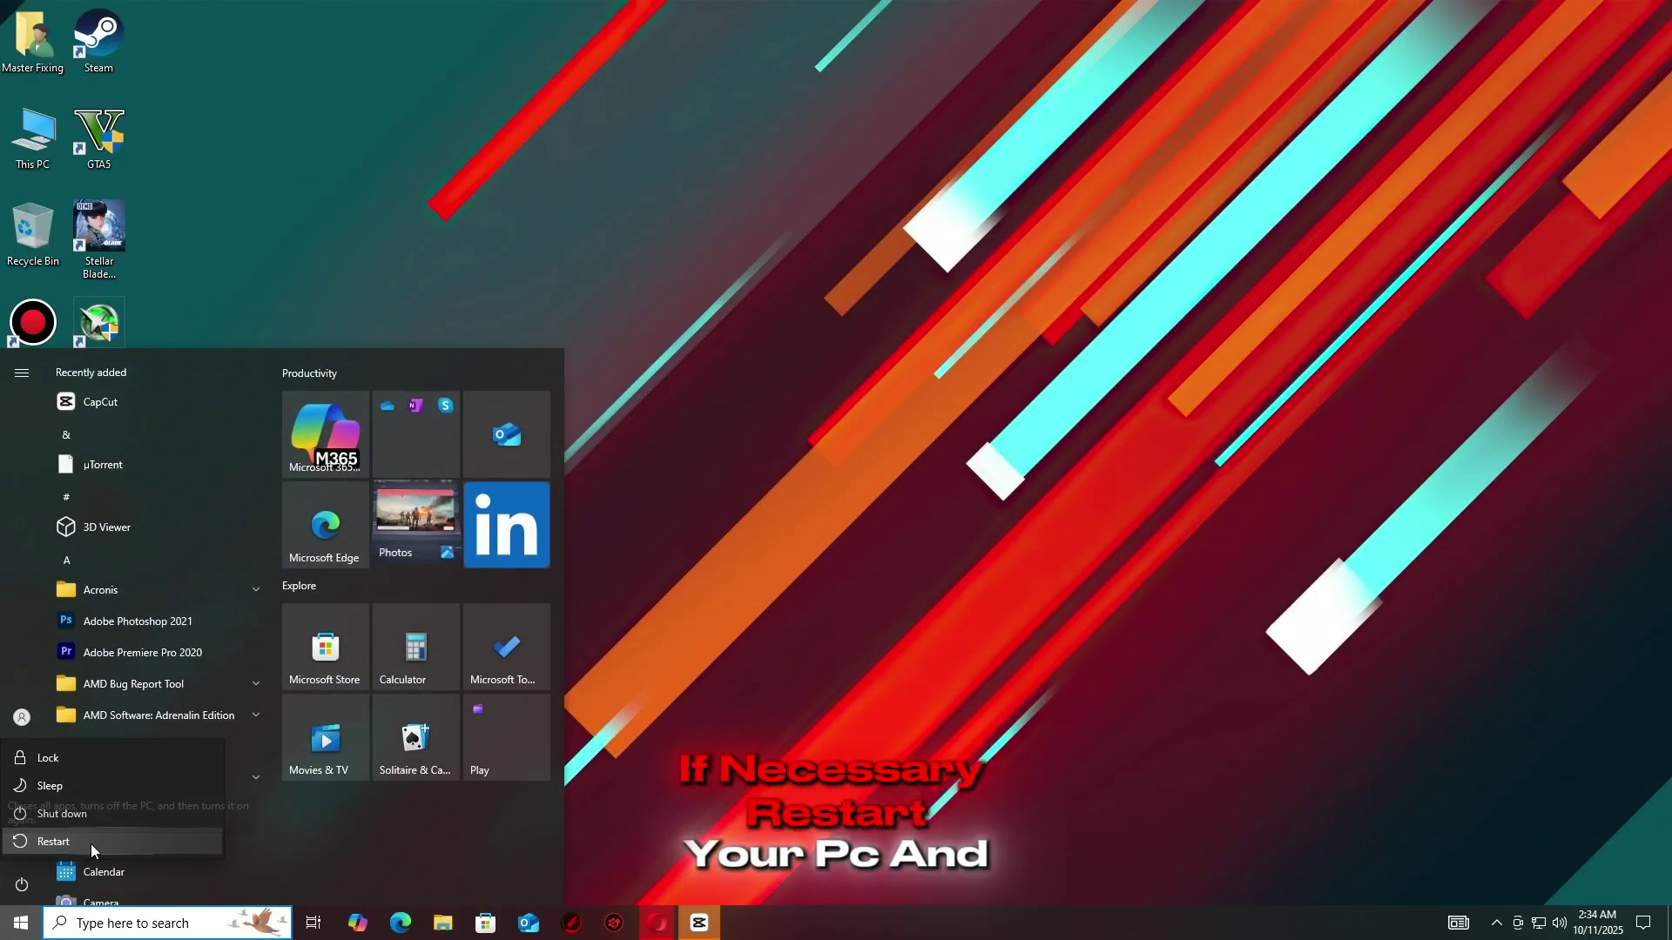